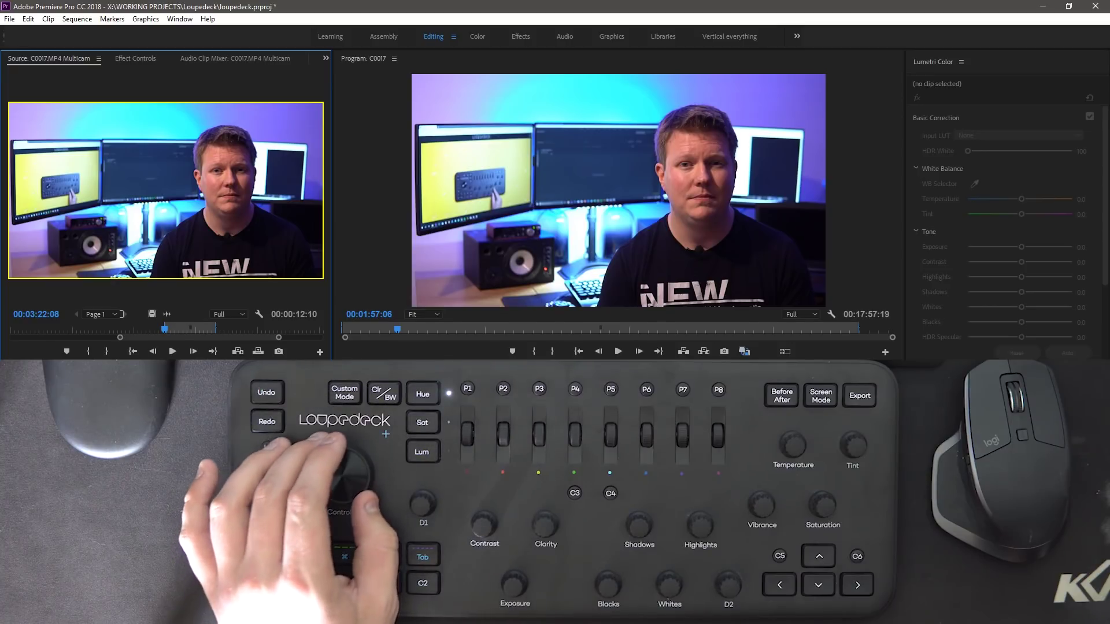
# Step: Move the source clip to 00:00:06:18 and zoom its time ruler in and out
pyautogui.press('Home')
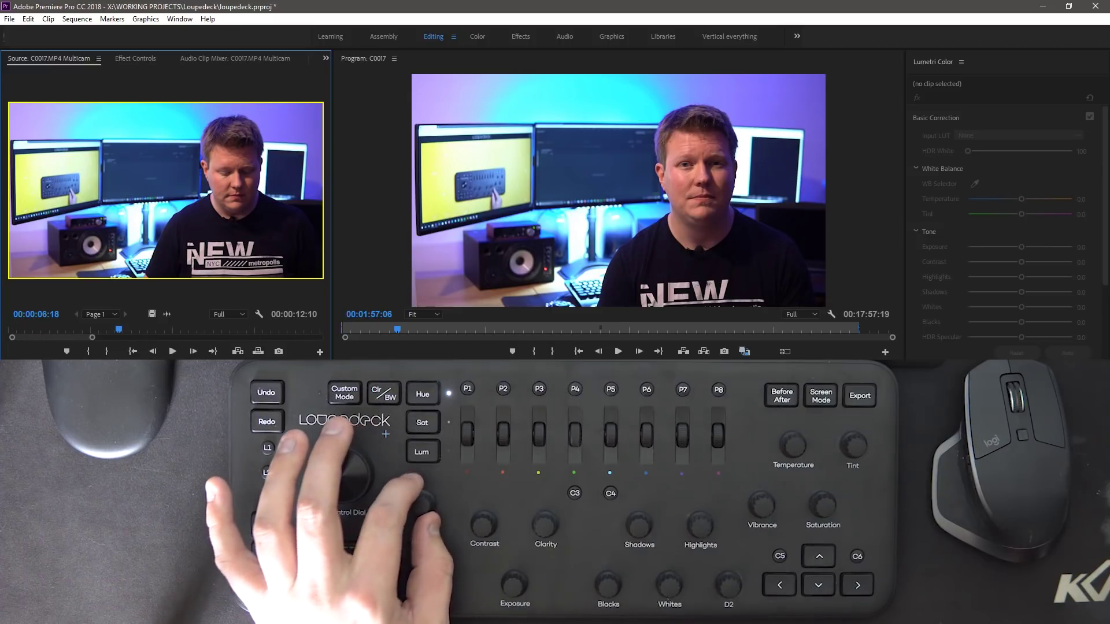
pyautogui.press('=')
pyautogui.press('-')
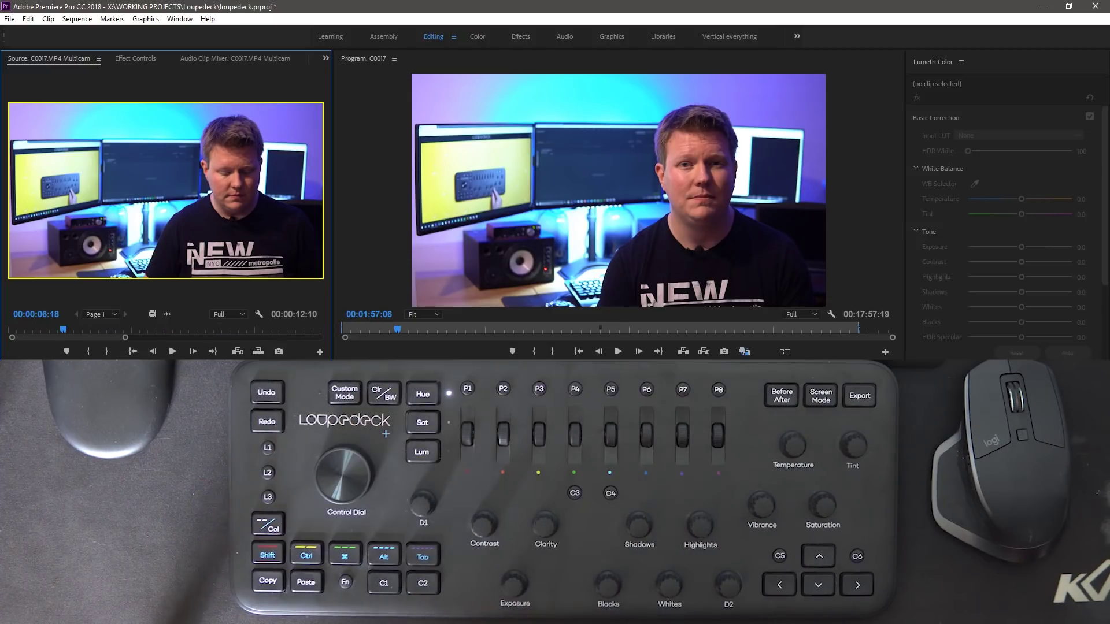
pyautogui.press('=')
pyautogui.press('=')
pyautogui.press('=')
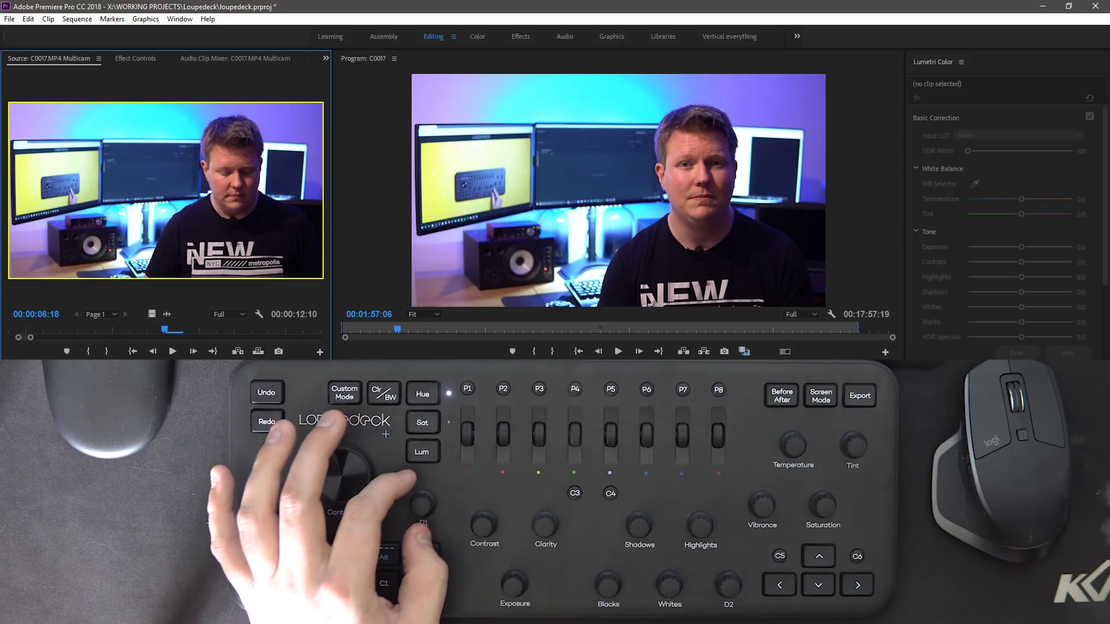
pyautogui.press('-')
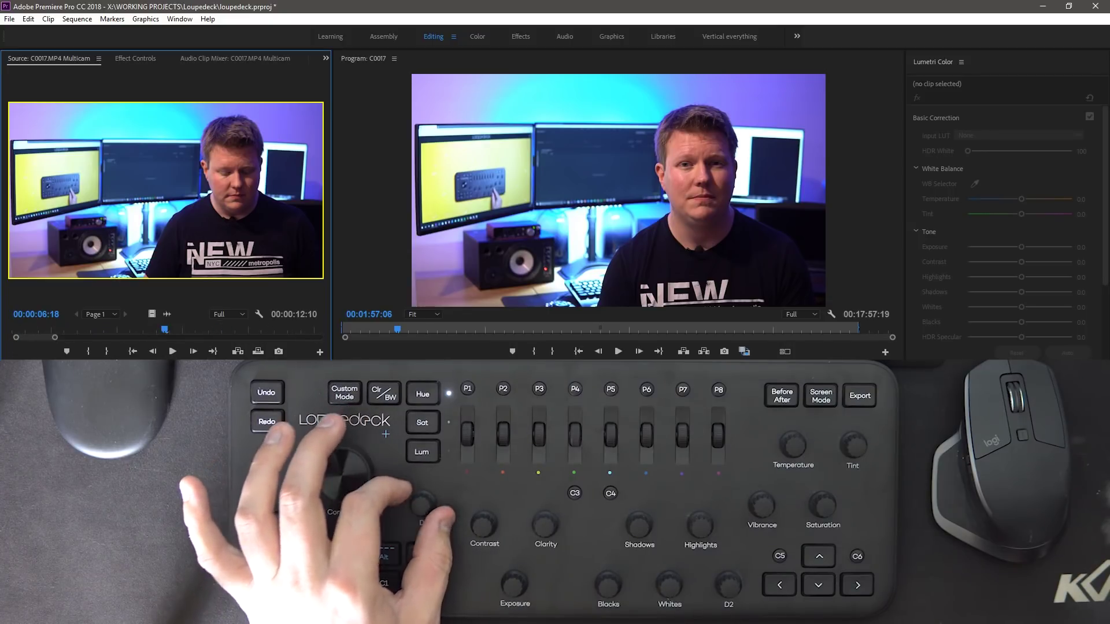
# Step: Zoom the source time ruler fully back out and bring up the Loupedeck user guide PDF
pyautogui.press('=')
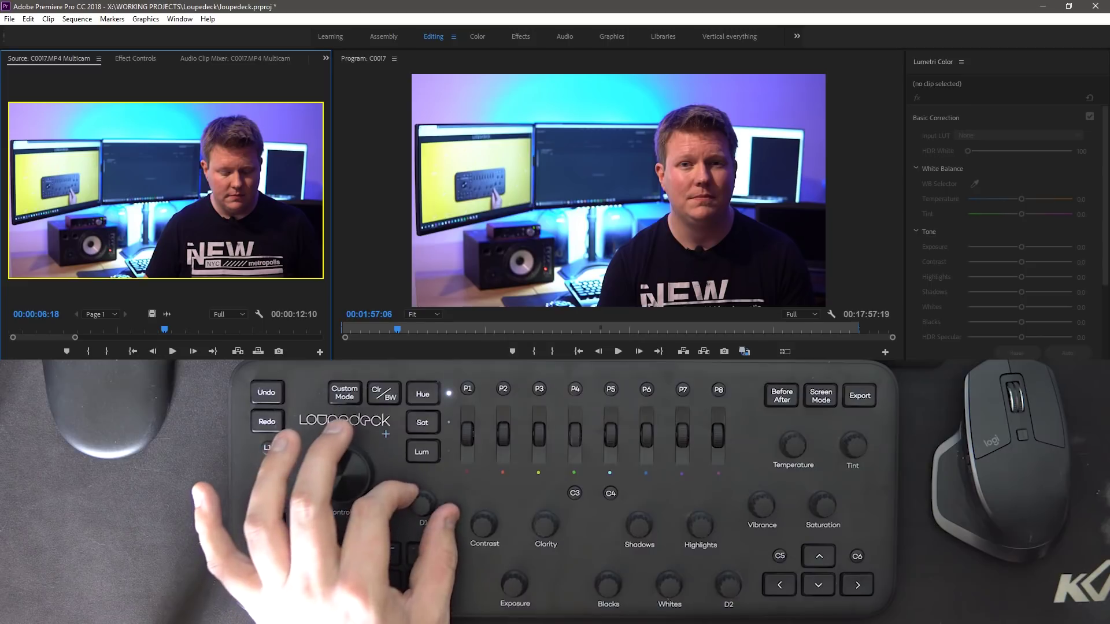
pyautogui.press('-')
pyautogui.press('-')
pyautogui.press('-')
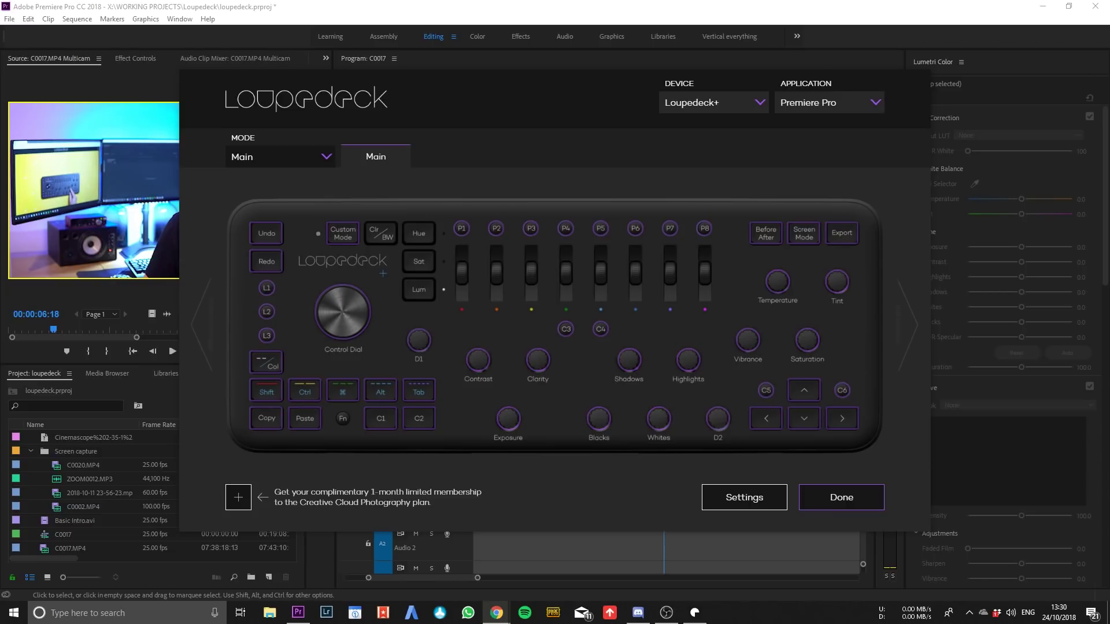
pyautogui.hotkey('alt', 'Tab')
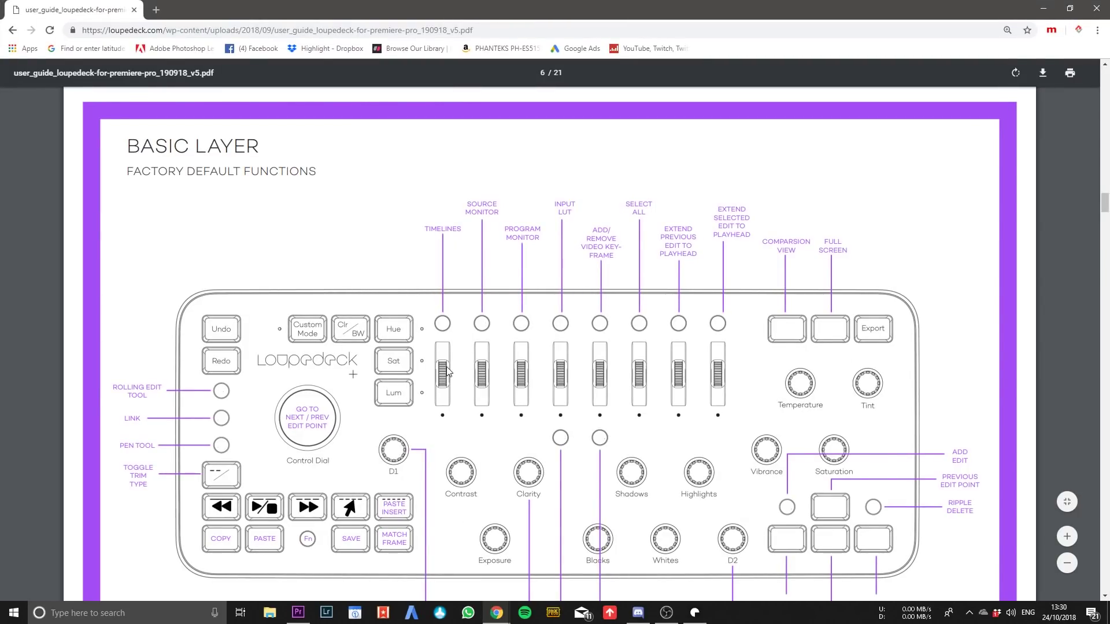
# Step: Scroll the user guide from the page 6 Basic Layer diagram past the FN Layer functions
pyautogui.scroll(-10, 570, 381)
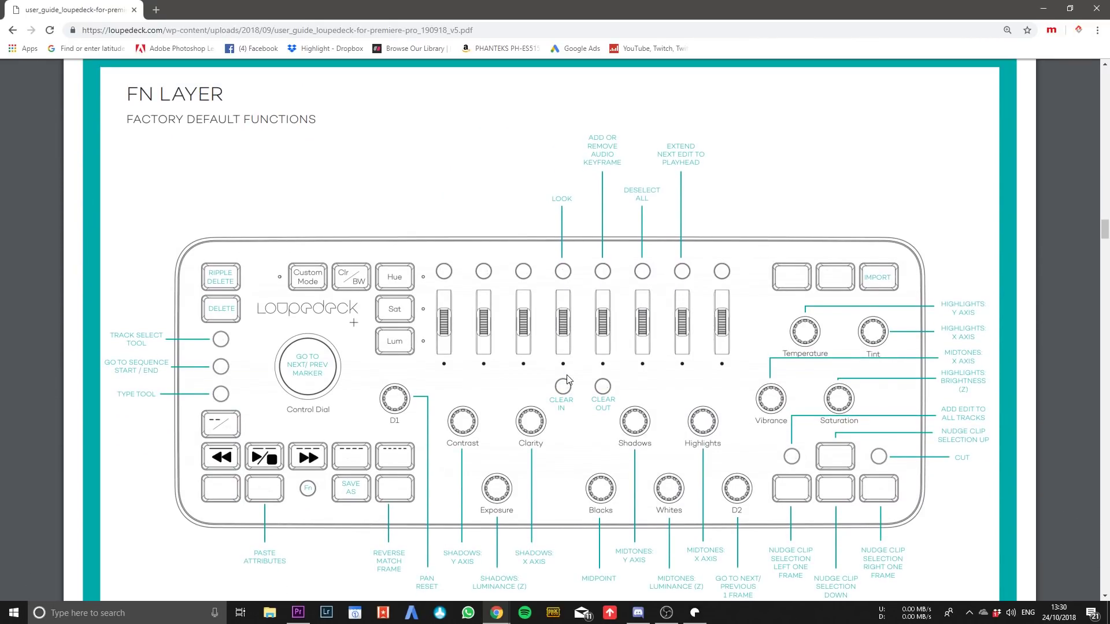
pyautogui.scroll(-15, 566, 379)
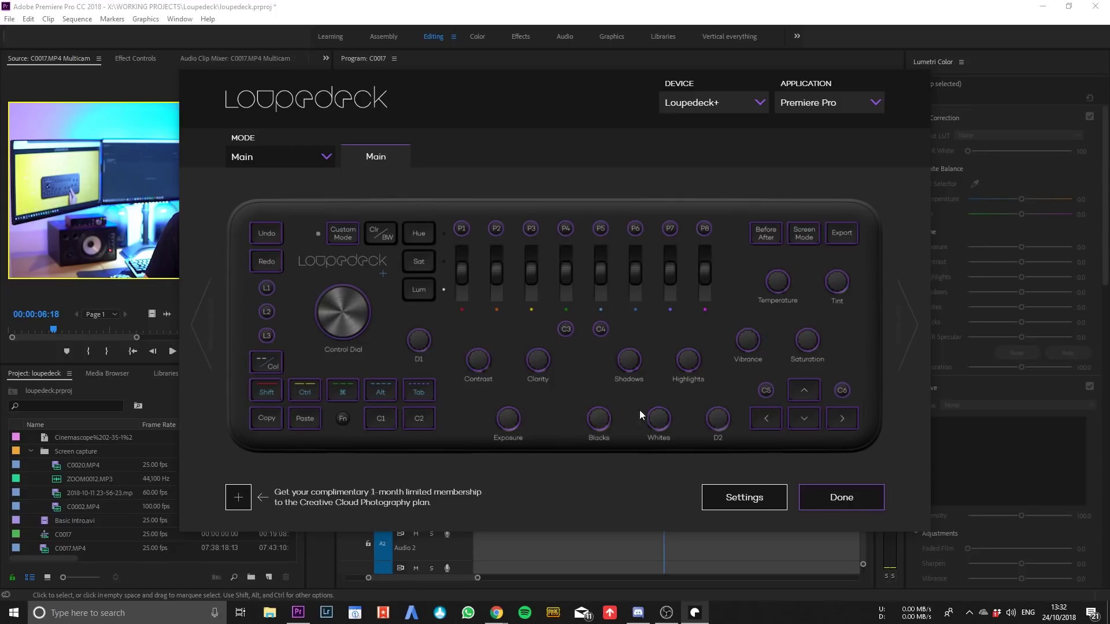
pyautogui.click(420, 342)
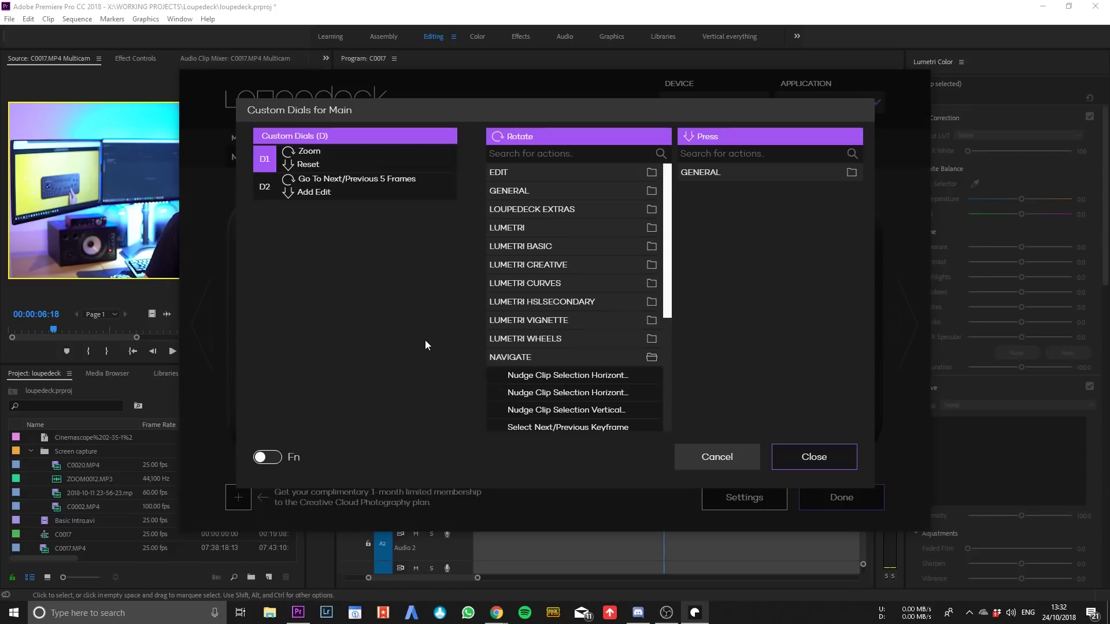
pyautogui.scroll(-3, 553, 233)
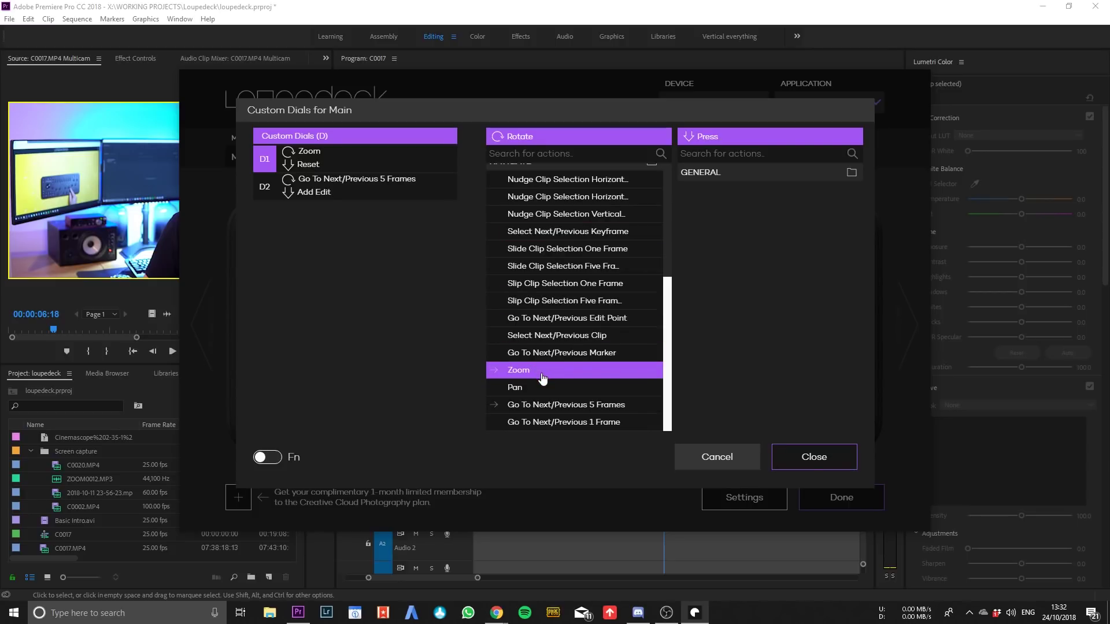
pyautogui.scroll(3, 547, 385)
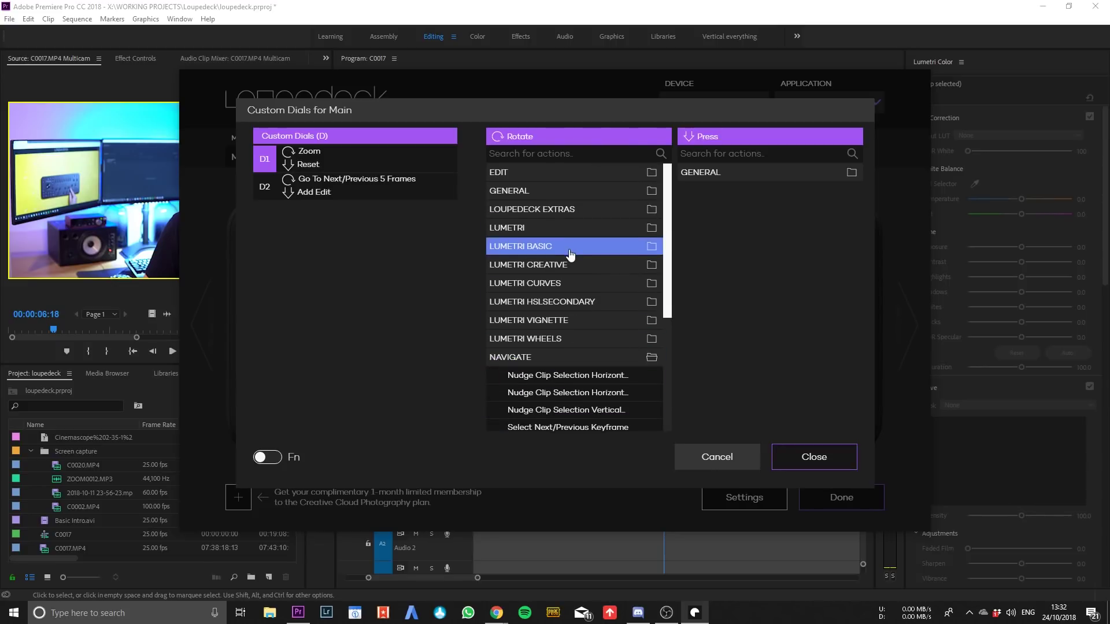
pyautogui.click(809, 453)
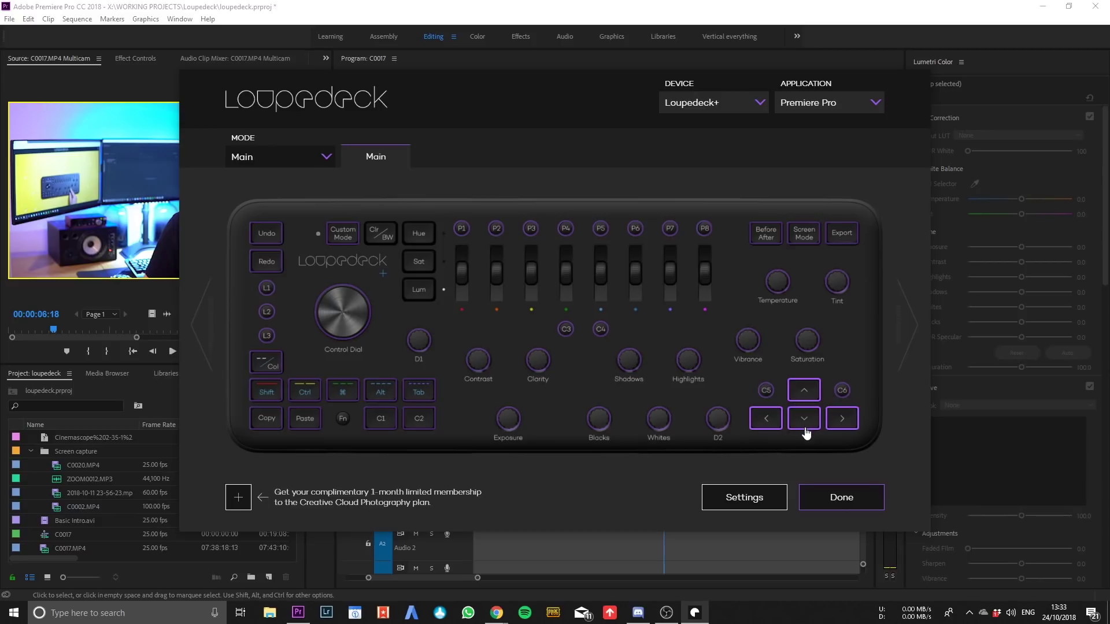
# Step: Click Done in Loupedeck, then play the C0017 sequence, finally stopping at 00:01:44:19
pyautogui.click(840, 497)
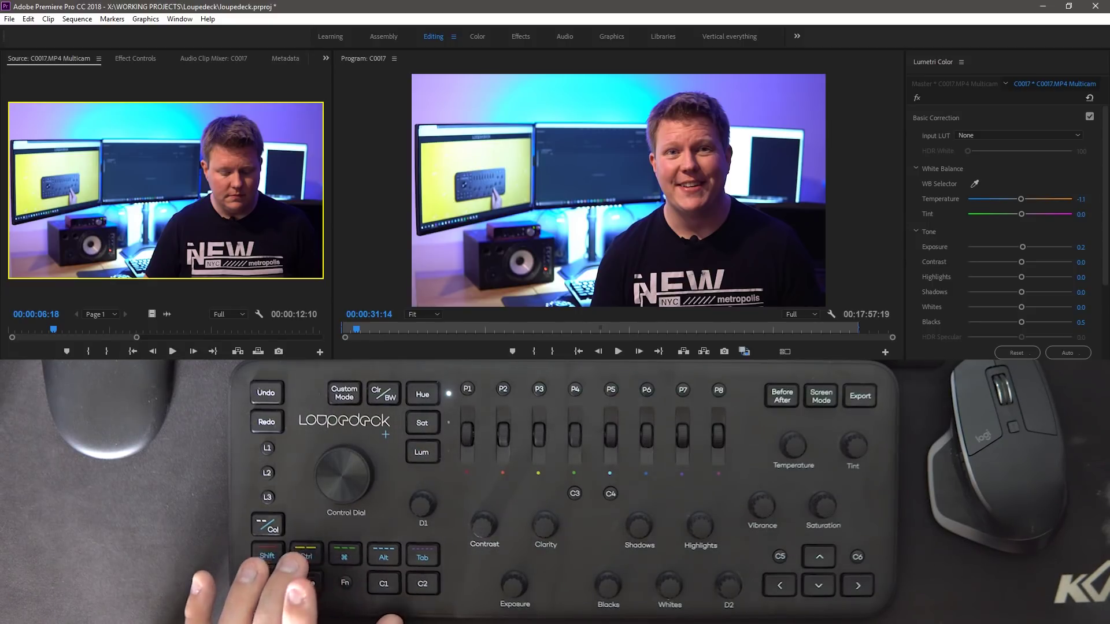
pyautogui.press('space')
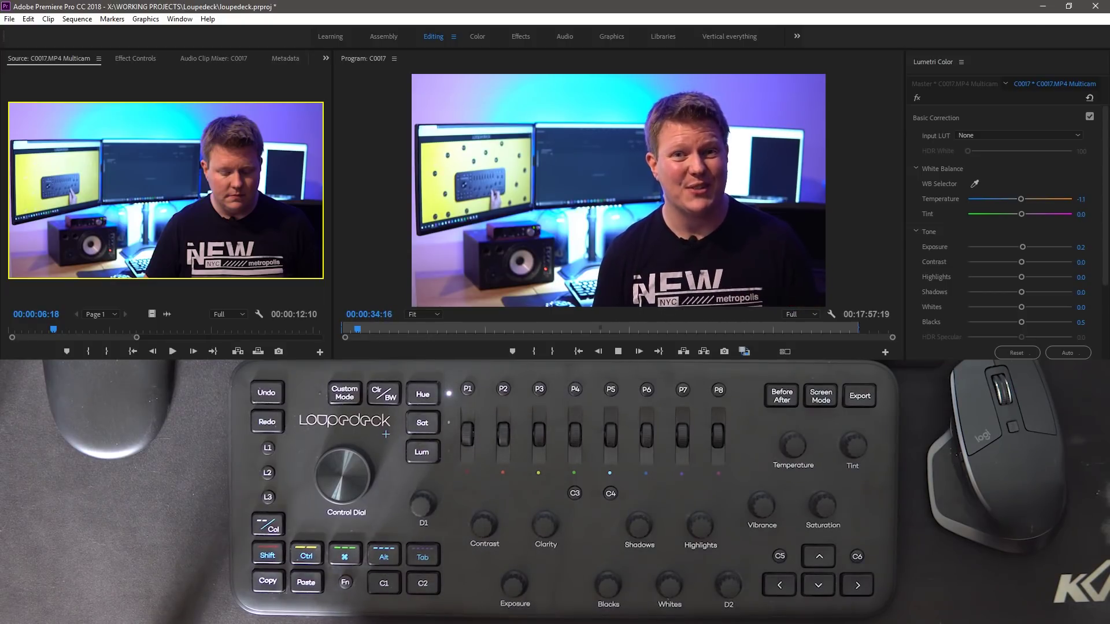
pyautogui.press('space')
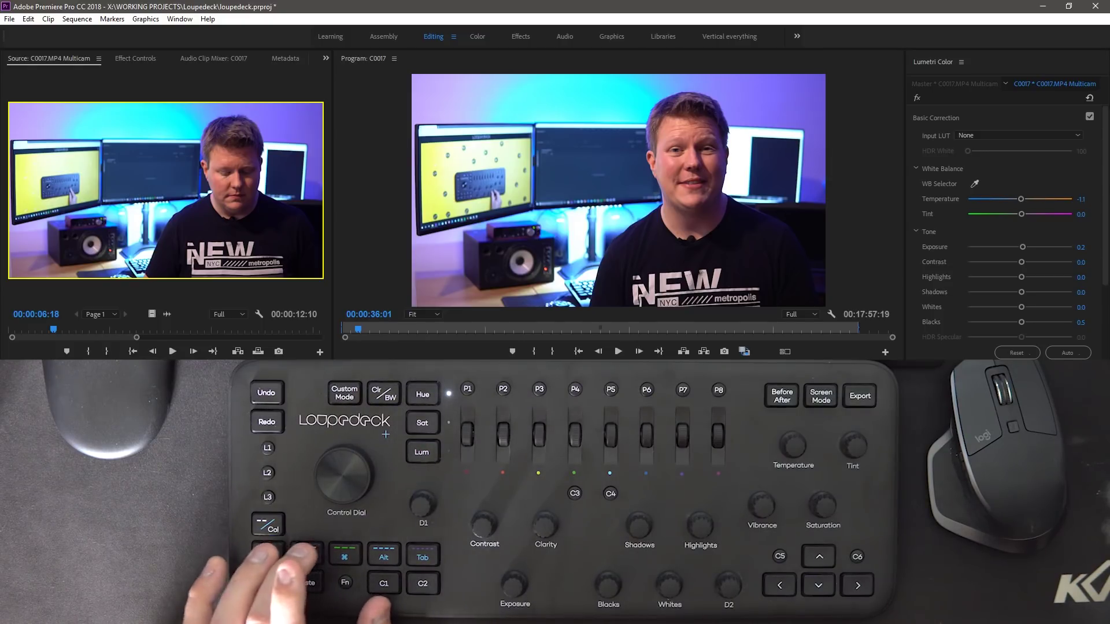
pyautogui.press('space')
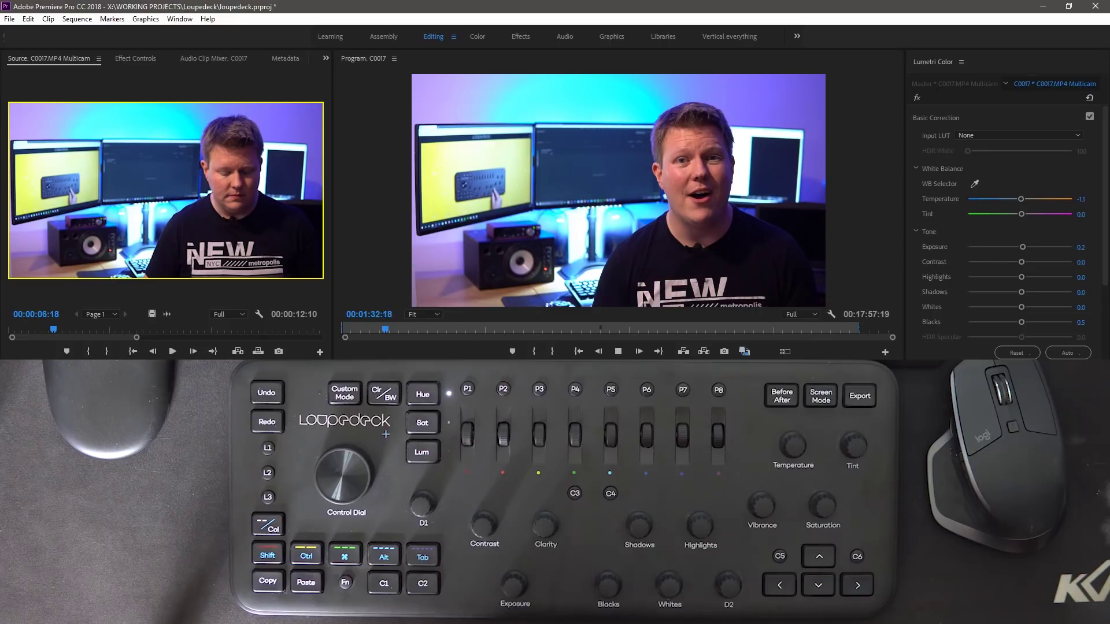
pyautogui.press('space')
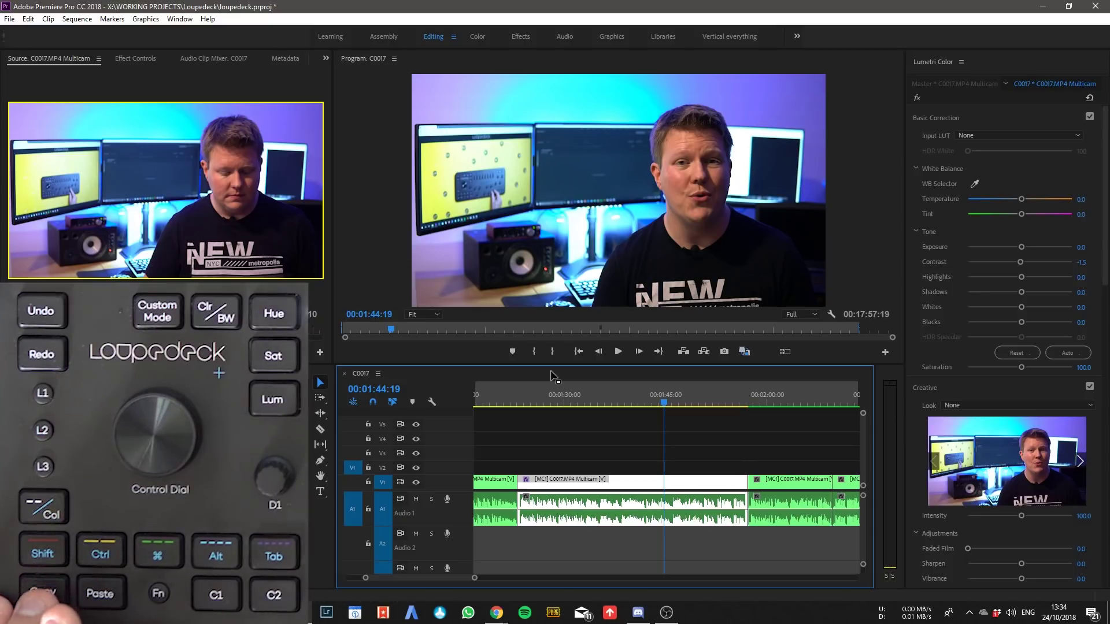
# Step: Trim the clip's end to the playhead, then undo the trim
pyautogui.press('w')
pyautogui.press('Down')
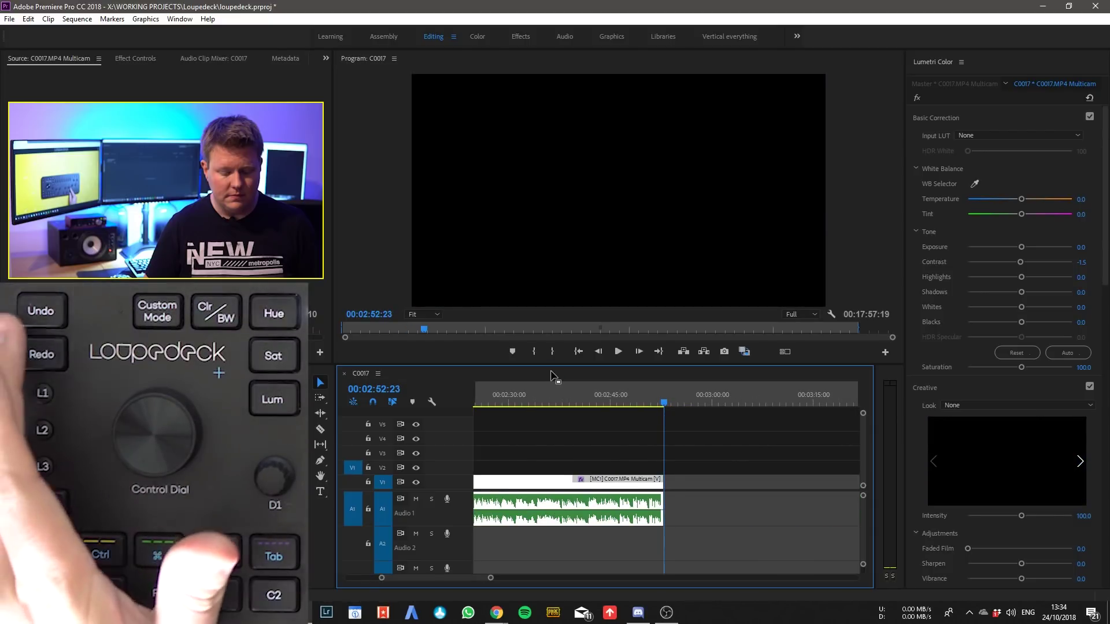
pyautogui.hotkey('ctrl', 'z')
pyautogui.hotkey('ctrl', 'z')
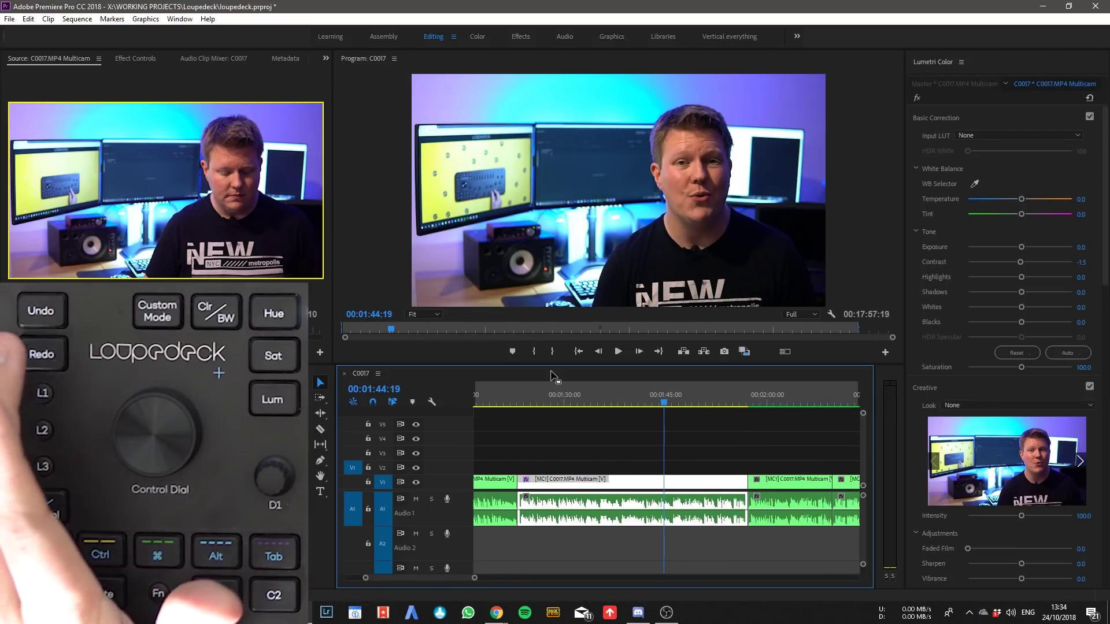
pyautogui.hotkey('ctrl', 'shift', 'z')
pyautogui.hotkey('ctrl', 'z')
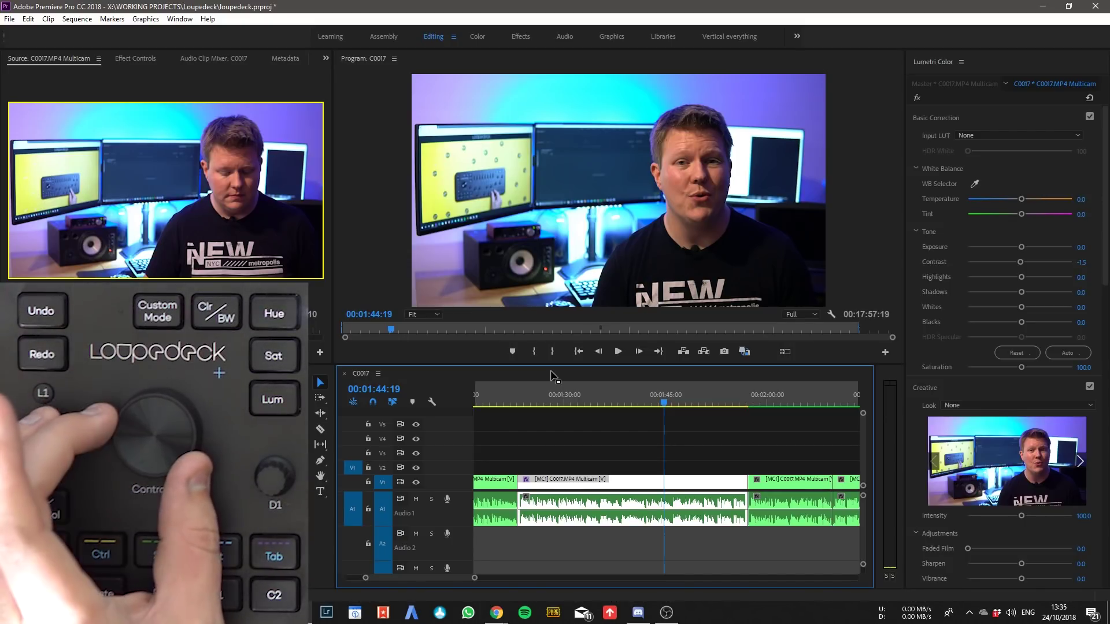
# Step: Step through the edit points, back to the sequence start and on to the second clip
pyautogui.press('Down')
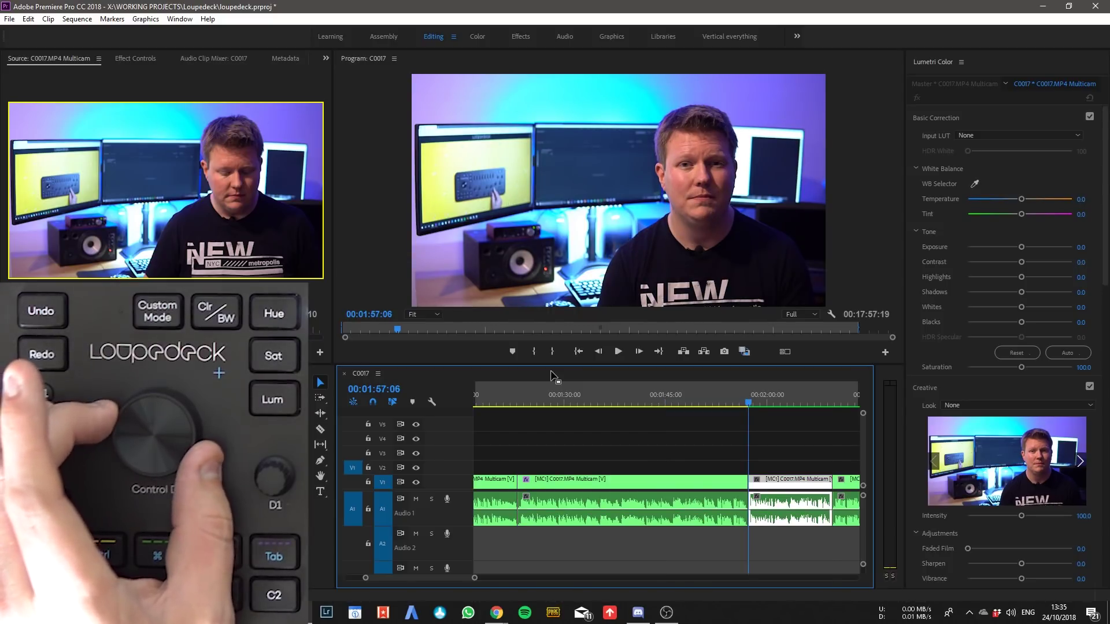
pyautogui.press('Down')
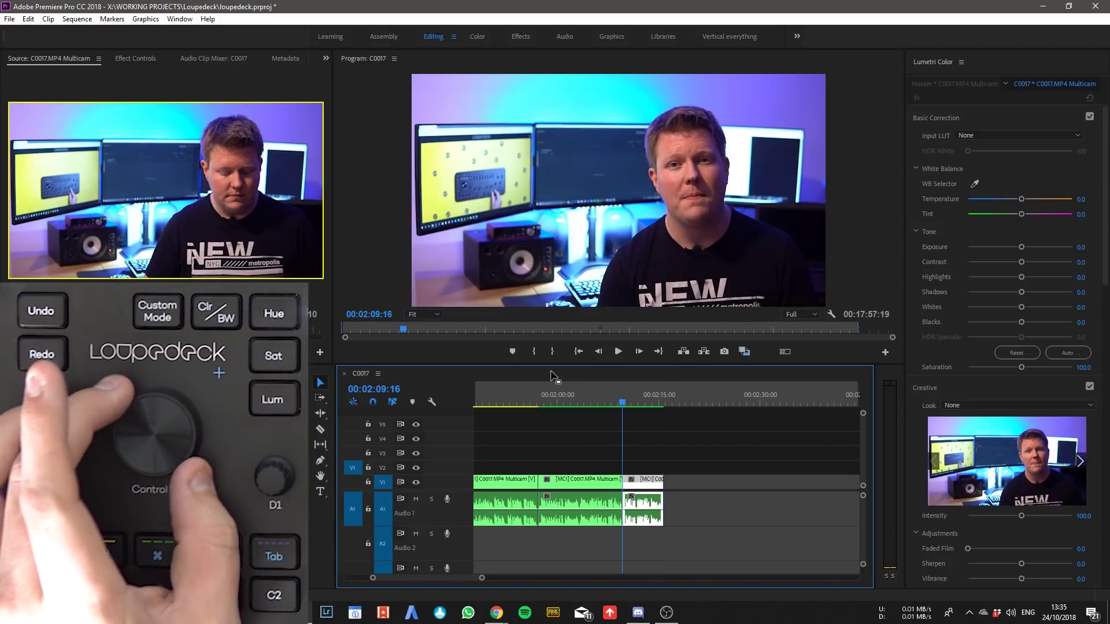
pyautogui.press('Up')
pyautogui.press('Up')
pyautogui.press('Up')
pyautogui.press('Up')
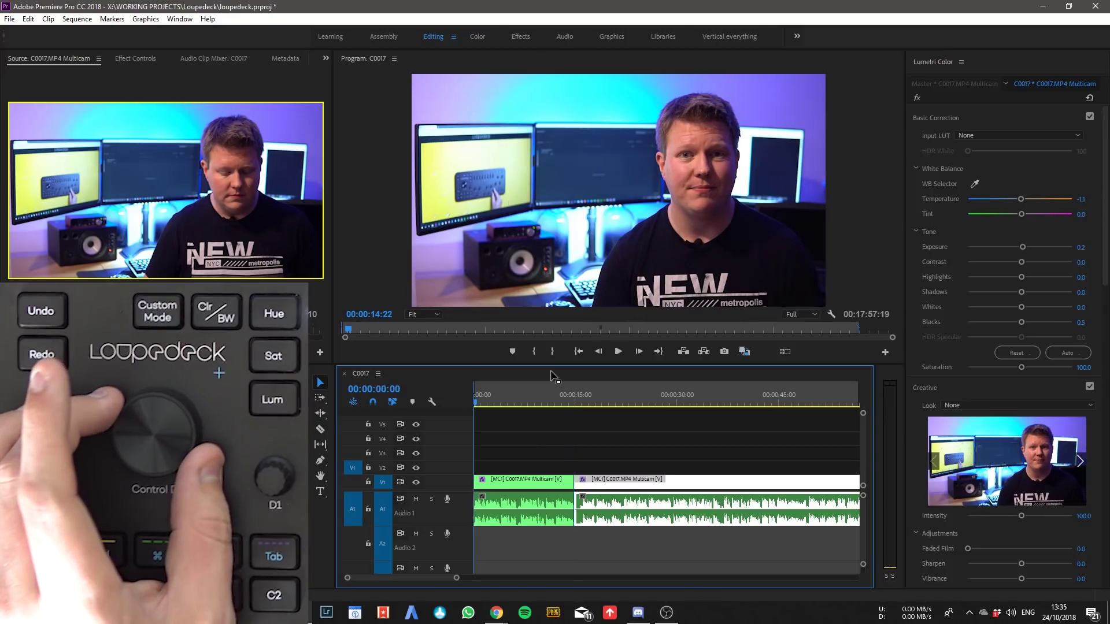
pyautogui.press('Down')
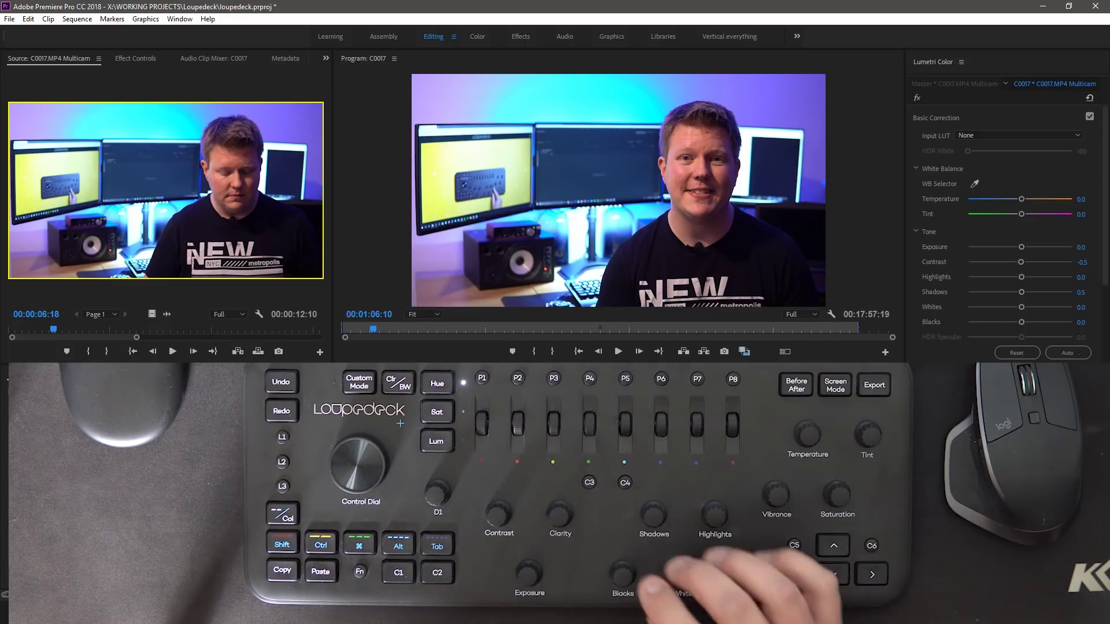
# Step: Dial Lumetri Whites up to 2.5, Highlights down to -0.5 and Tint to -1.0
pyautogui.scroll(5, 1022, 307)
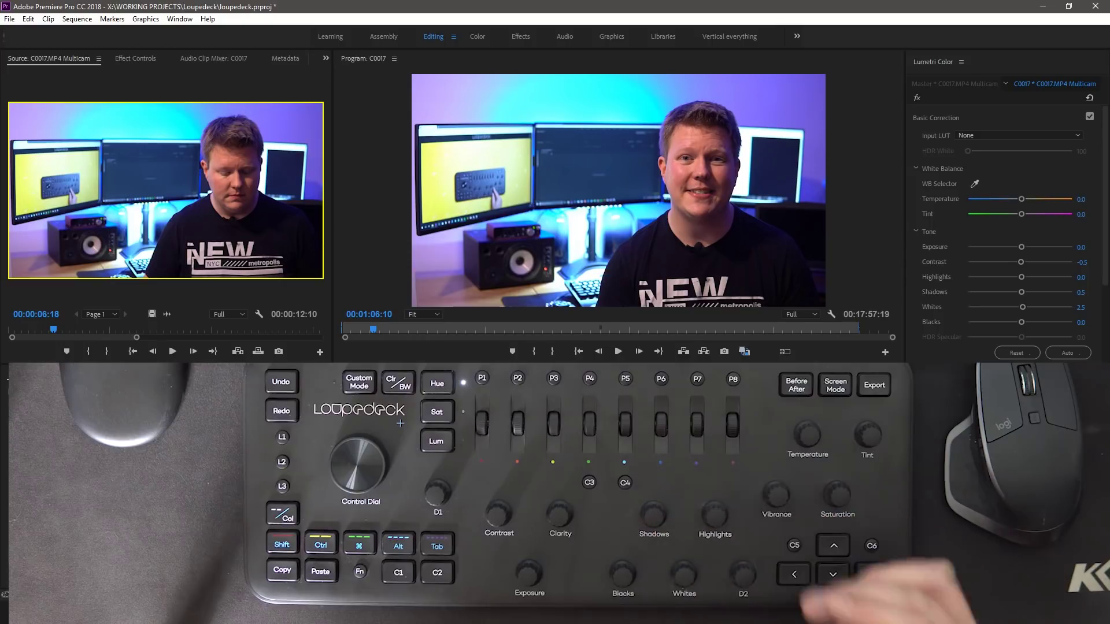
pyautogui.scroll(-1, 1022, 277)
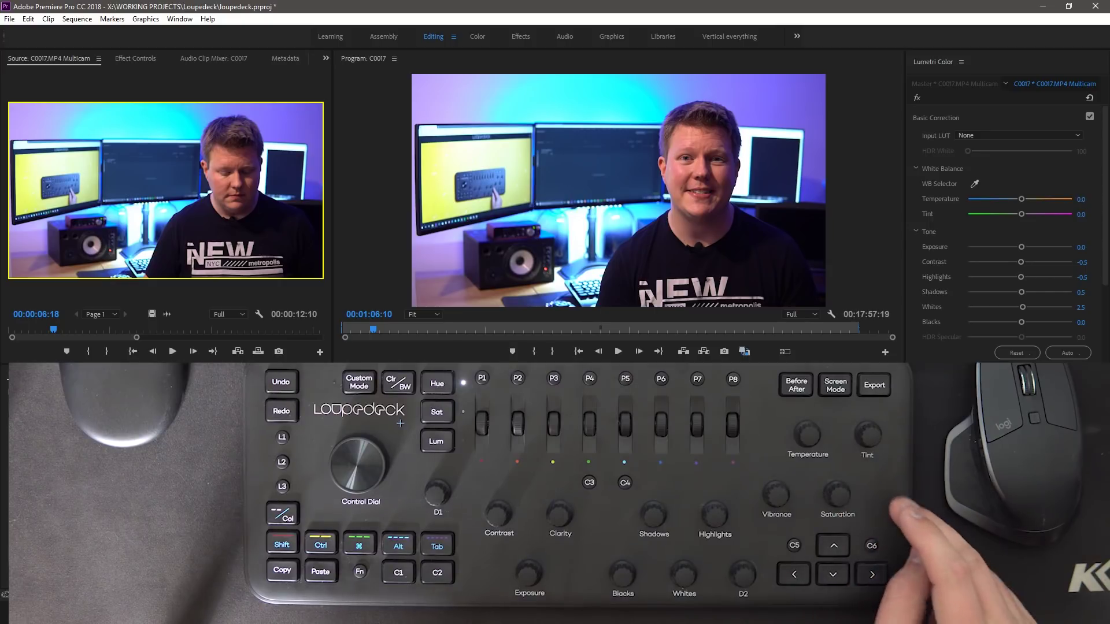
pyautogui.scroll(-2, 1021, 213)
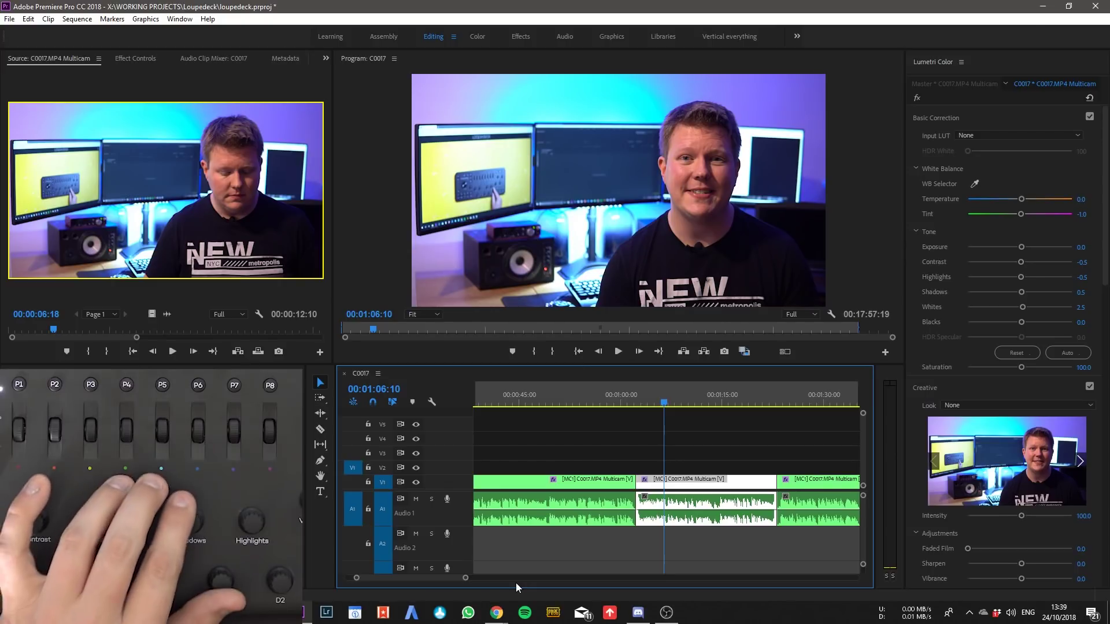
# Step: Mark an In point at the current frame and step the playhead back a few frames
pyautogui.press('i')
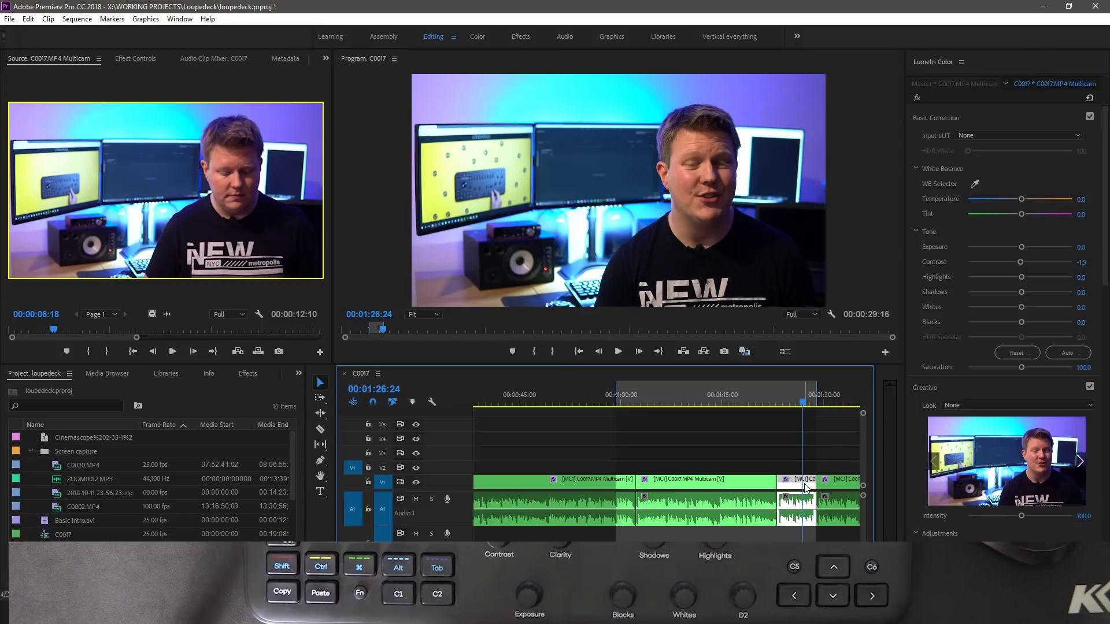
pyautogui.press('Left')
pyautogui.press('Left')
pyautogui.press('Left')
pyautogui.press('Left')
pyautogui.press('Left')
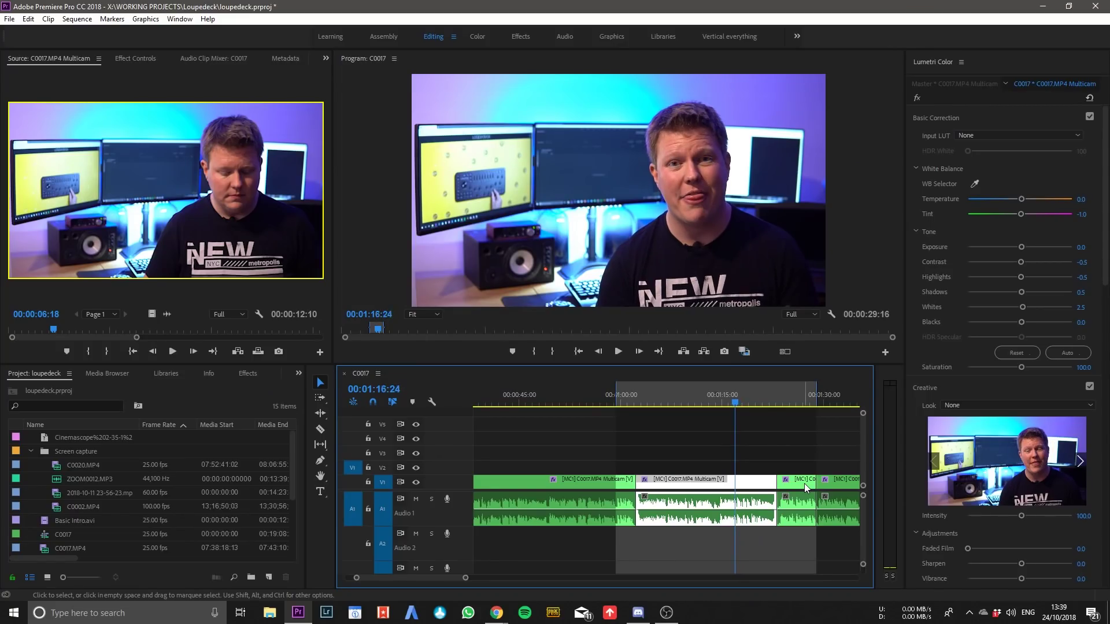
# Step: Step back, jump to the clip's start and hop back and forth between neighbouring cuts
pyautogui.press('Left')
pyautogui.press('Left')
pyautogui.press('Left')
pyautogui.press('Left')
pyautogui.press('Left')
pyautogui.press('Left')
pyautogui.press('Left')
pyautogui.press('Left')
pyautogui.press('Left')
pyautogui.press('Left')
pyautogui.press('Left')
pyautogui.press('Left')
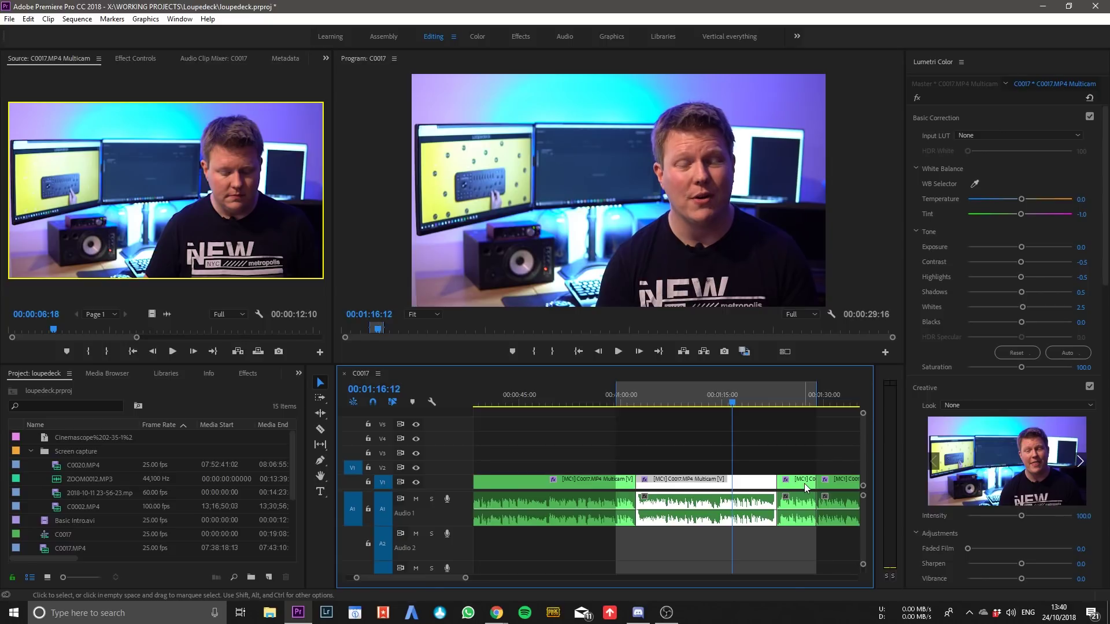
pyautogui.press('Up')
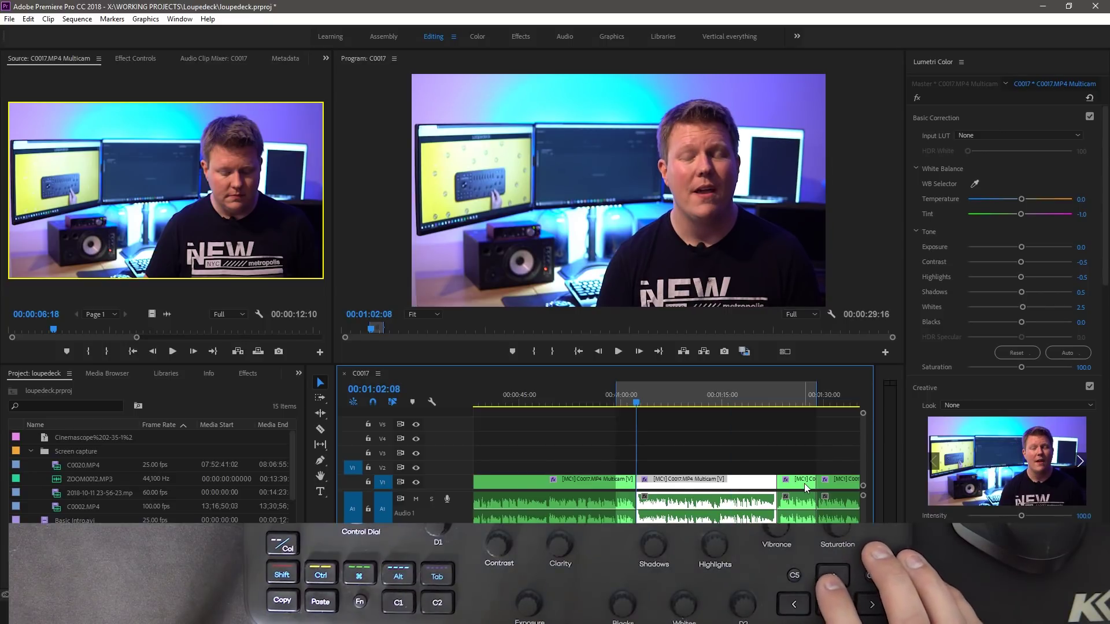
pyautogui.scroll(1, 804, 483)
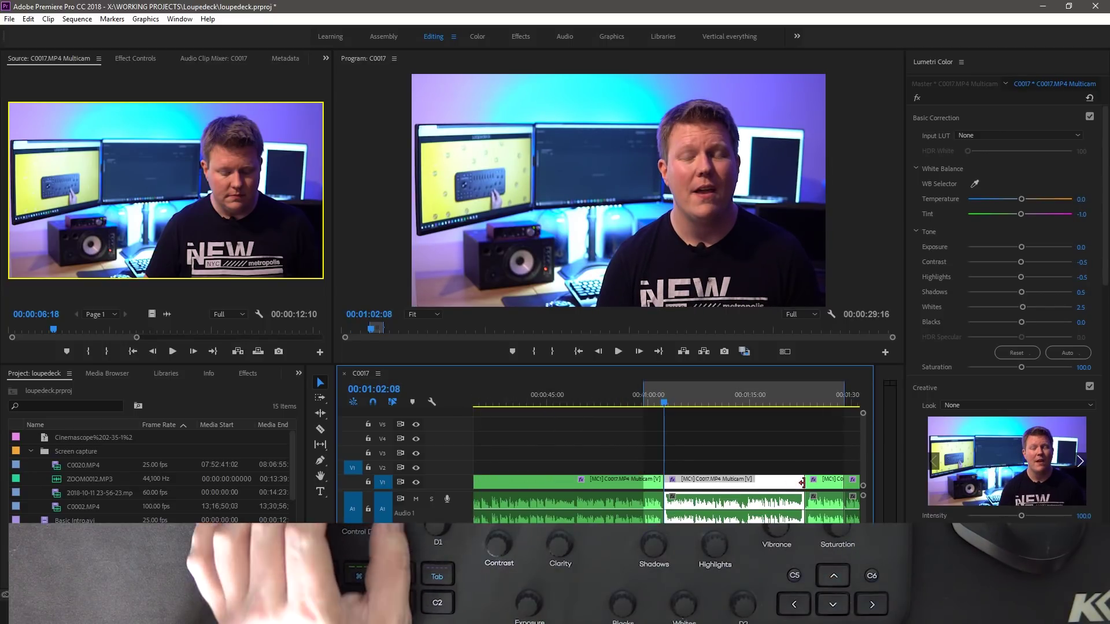
pyautogui.press('Down')
pyautogui.press('Up')
pyautogui.press('Down')
pyautogui.press('Up')
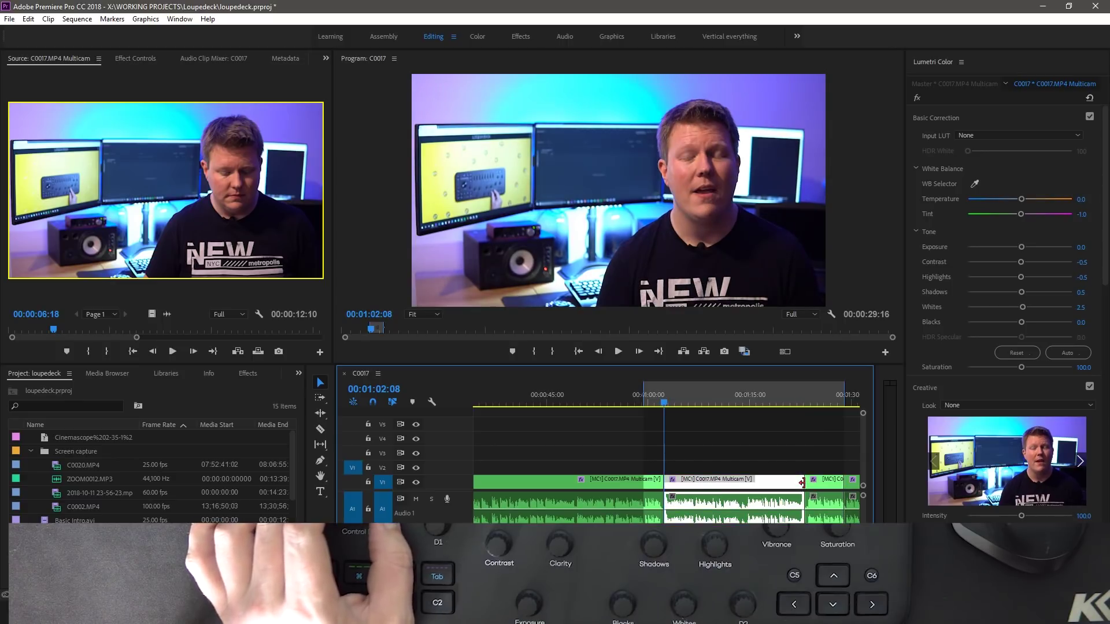
# Step: Land on the cut at 00:01:02:08 and start playback from there
pyautogui.press('Up')
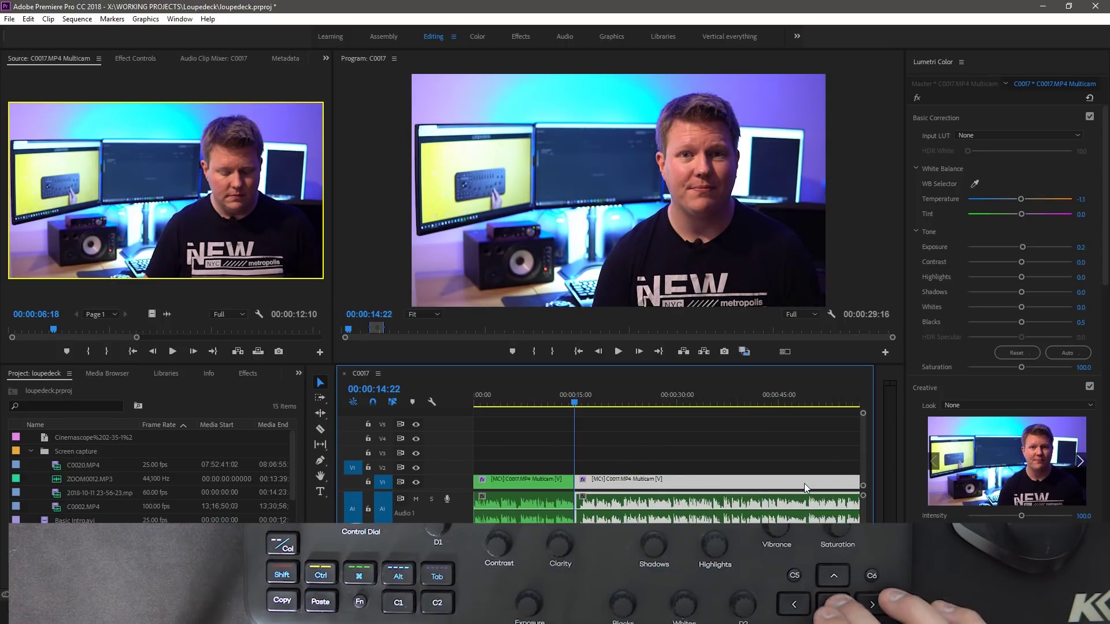
pyautogui.press('Down')
pyautogui.press('Up')
pyautogui.press('Down')
pyautogui.press('space')
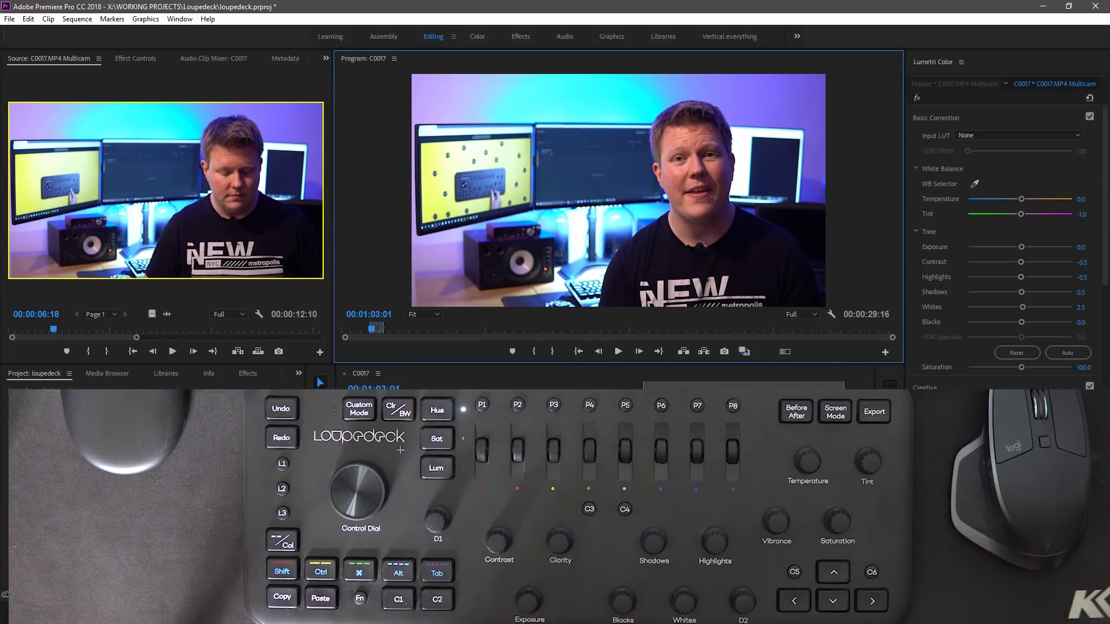
# Step: Cycle focus through the timeline, Source and Program monitors, then select the clip at 00:01:02:08
pyautogui.hotkey('shift', '3')
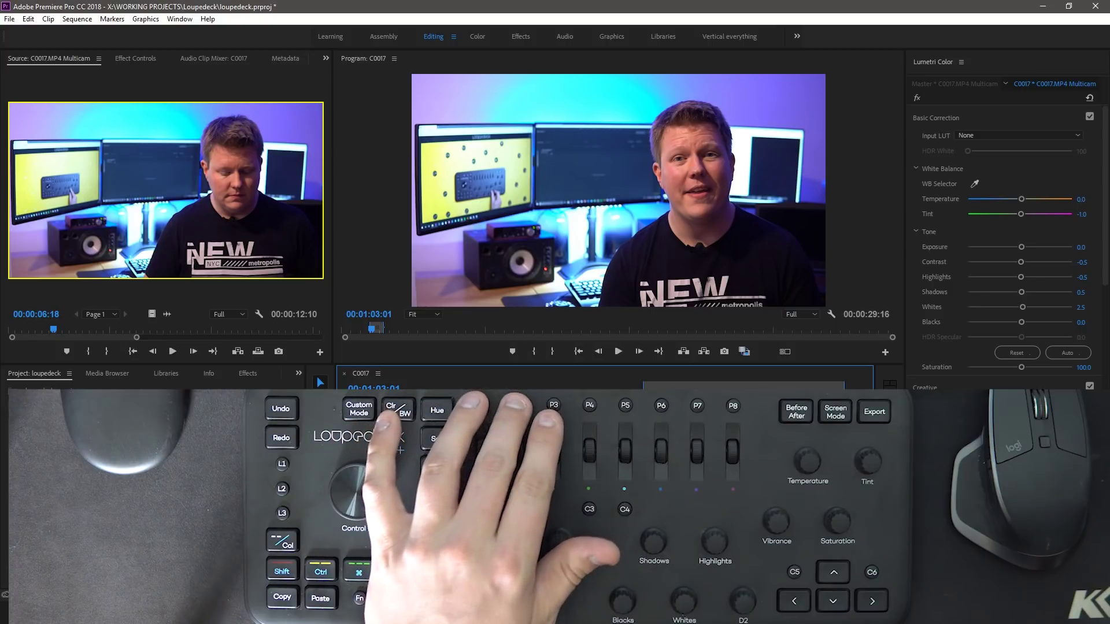
pyautogui.hotkey('shift', '2')
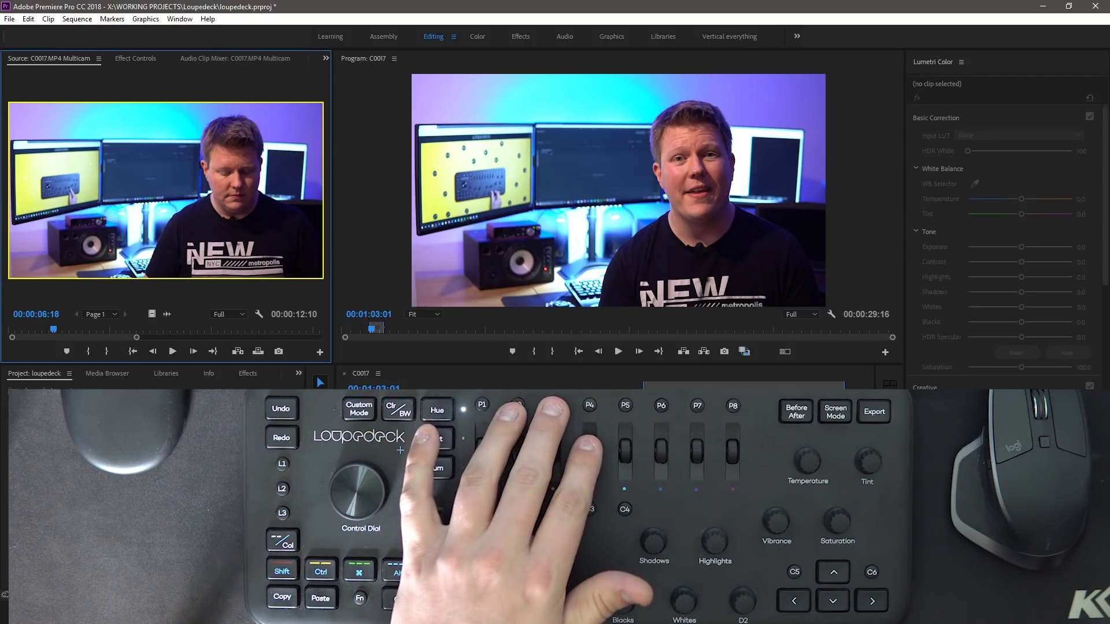
pyautogui.hotkey('shift', '4')
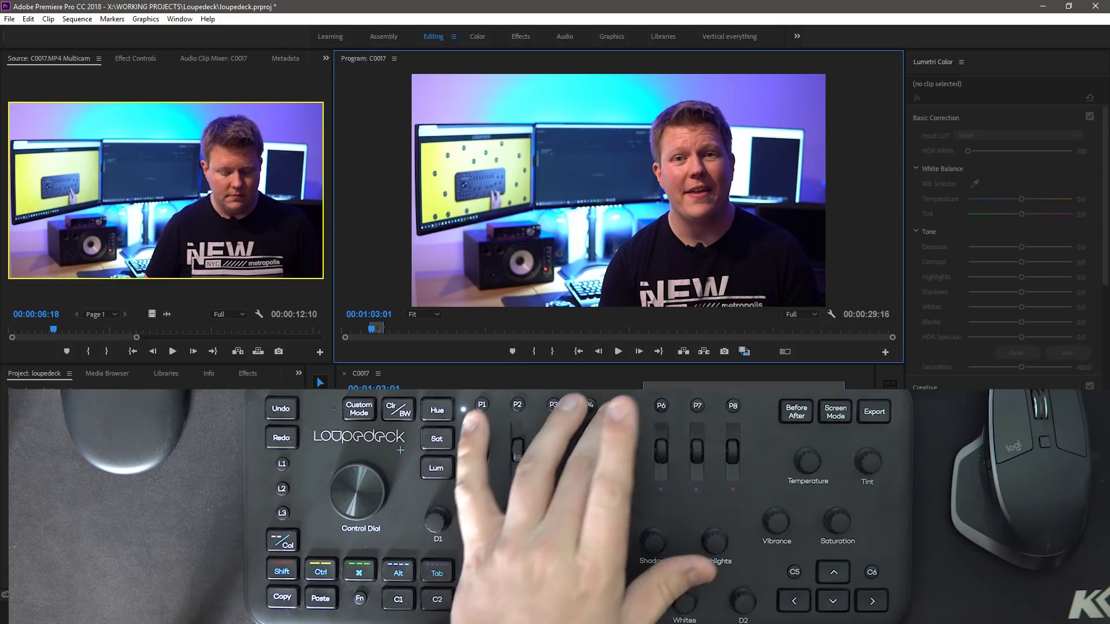
pyautogui.click(694, 489)
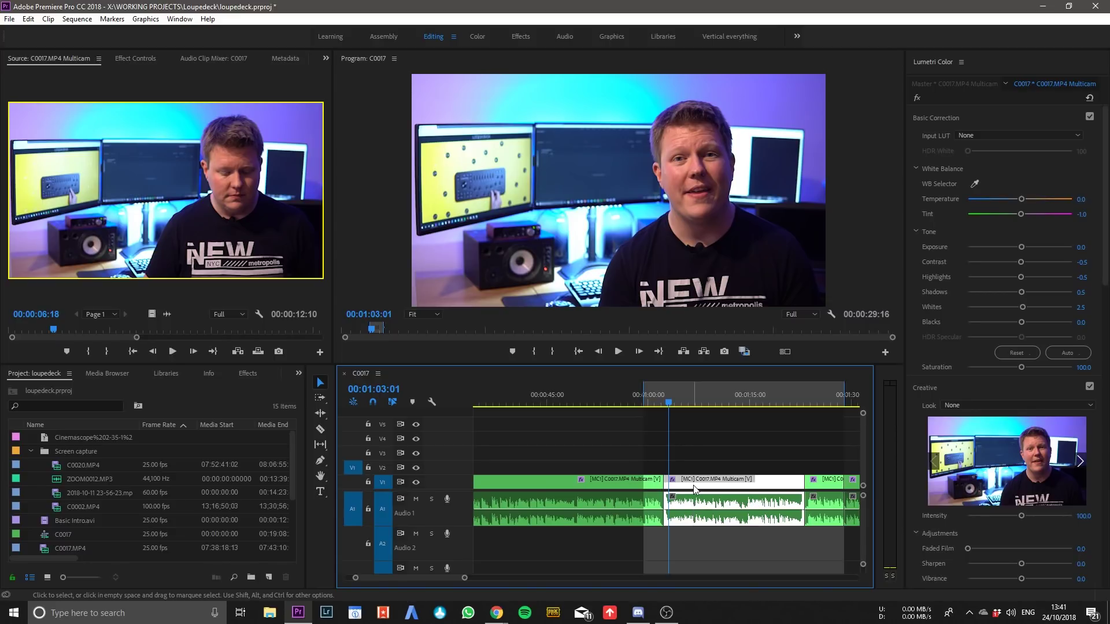
# Step: Select every clip in the C0017 sequence with Ctrl+A
pyautogui.hotkey('ctrl', 'a')
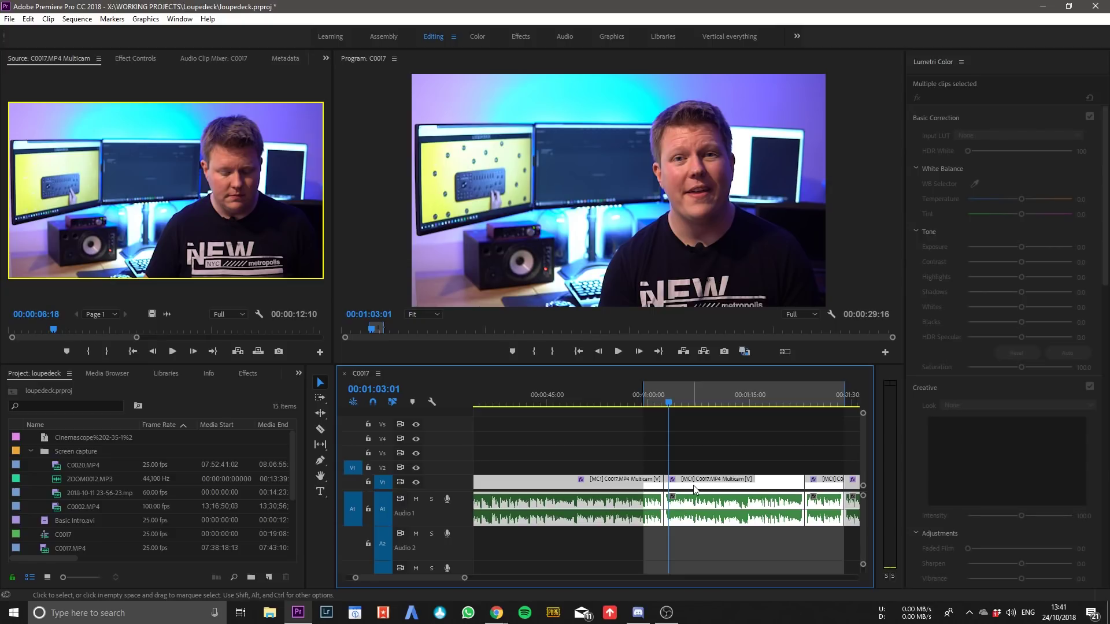